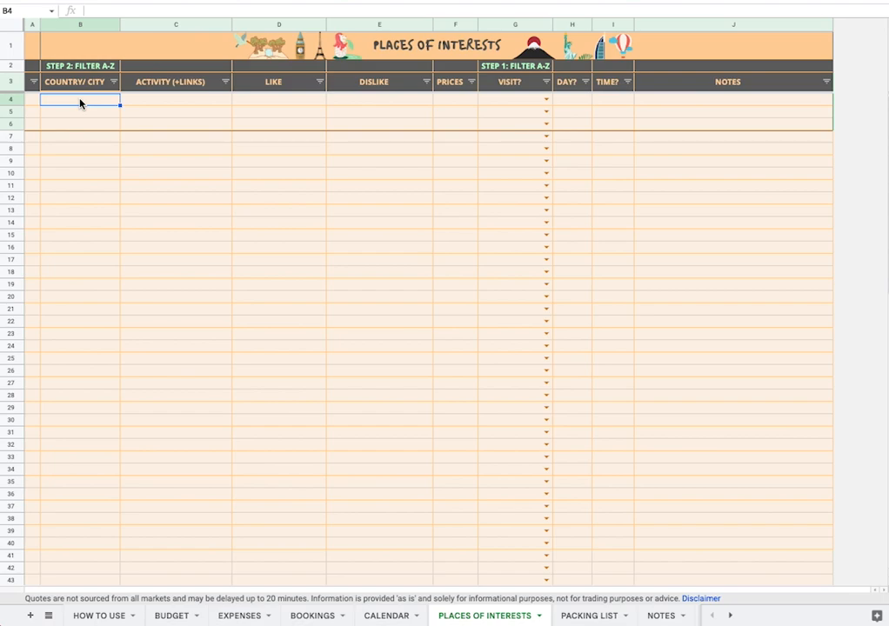
# List the destinations 1. Helsinki, 2. Tallinn, 3. Latvia, 4. Lithuania and 5. Hamburg in the COUNTRY/ CITY column, starting at B4.
pyautogui.write('Helsinki')
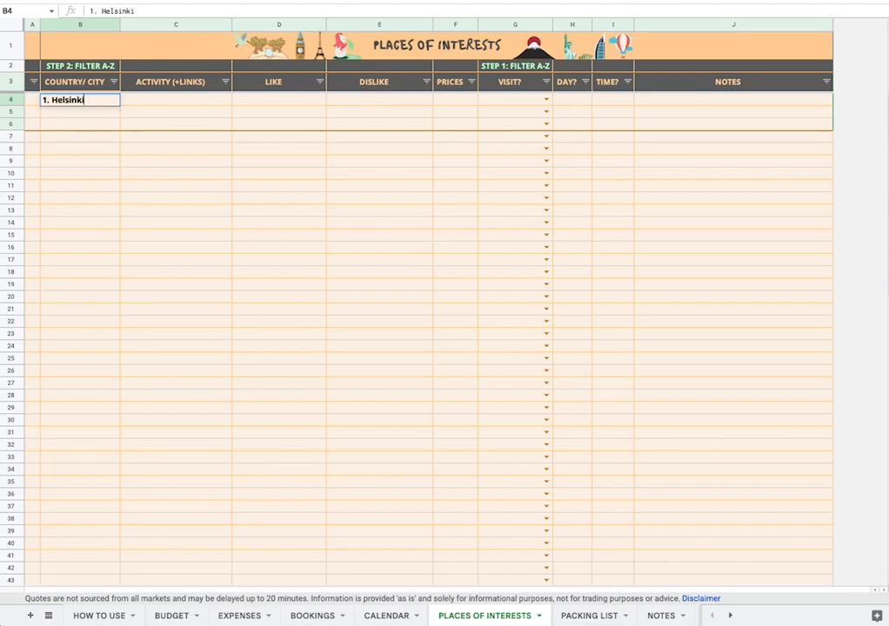
pyautogui.press('Return')
pyautogui.write('2. Tallin')
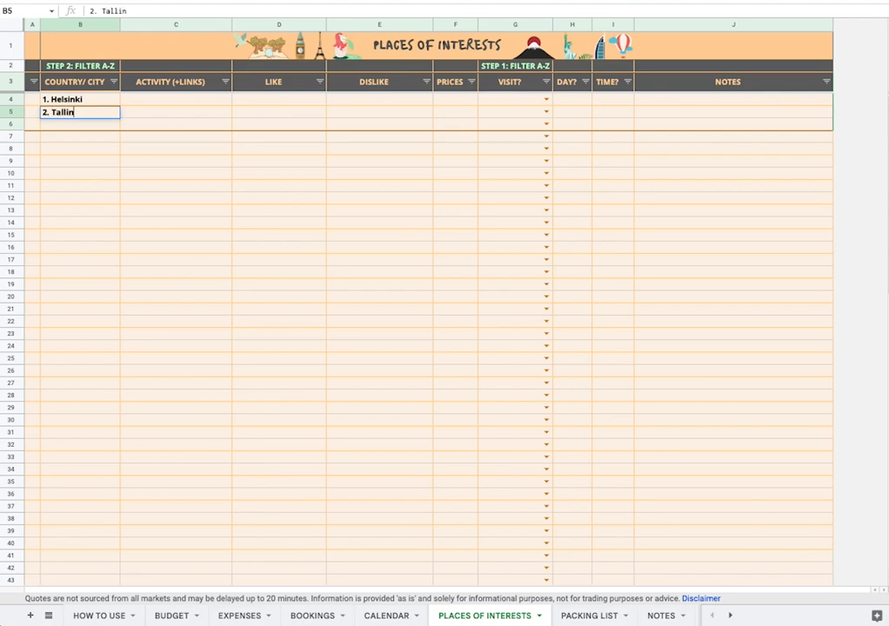
pyautogui.write('n')
pyautogui.press('Return')
pyautogui.write('3. Latvia')
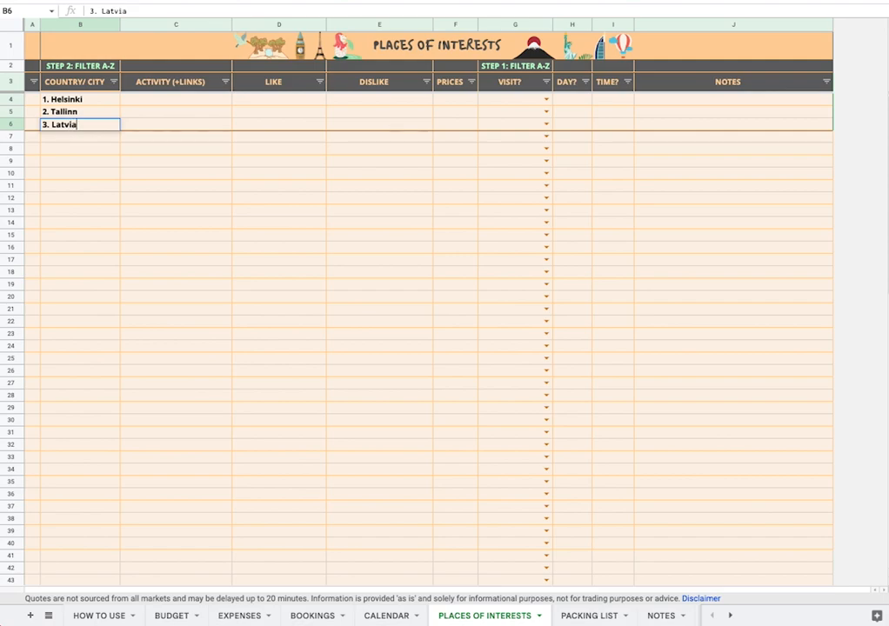
pyautogui.press('Return')
pyautogui.write('4. Lithuania')
pyautogui.press('Return')
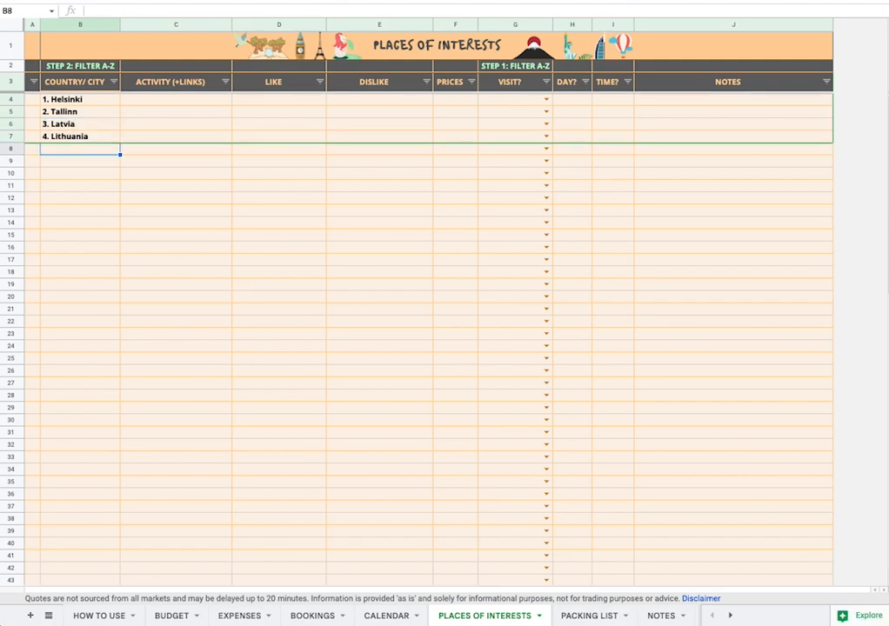
pyautogui.write('5. Hamburg')
pyautogui.press('Return')
pyautogui.press('Return')
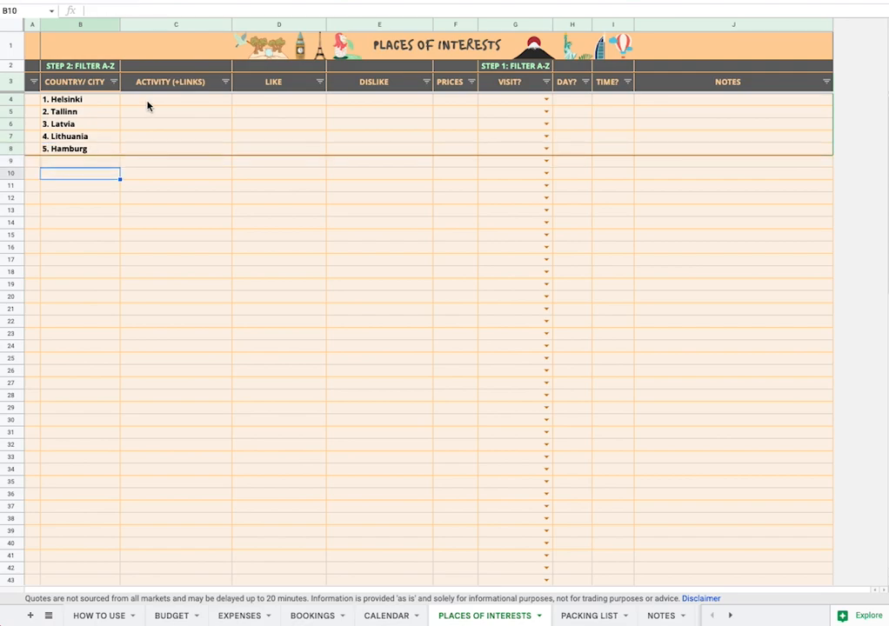
# Enter "abc" as the activity for Helsinki in cell C4.
pyautogui.click(145, 103)
pyautogui.doubleClick(150, 102)
pyautogui.write('abc')
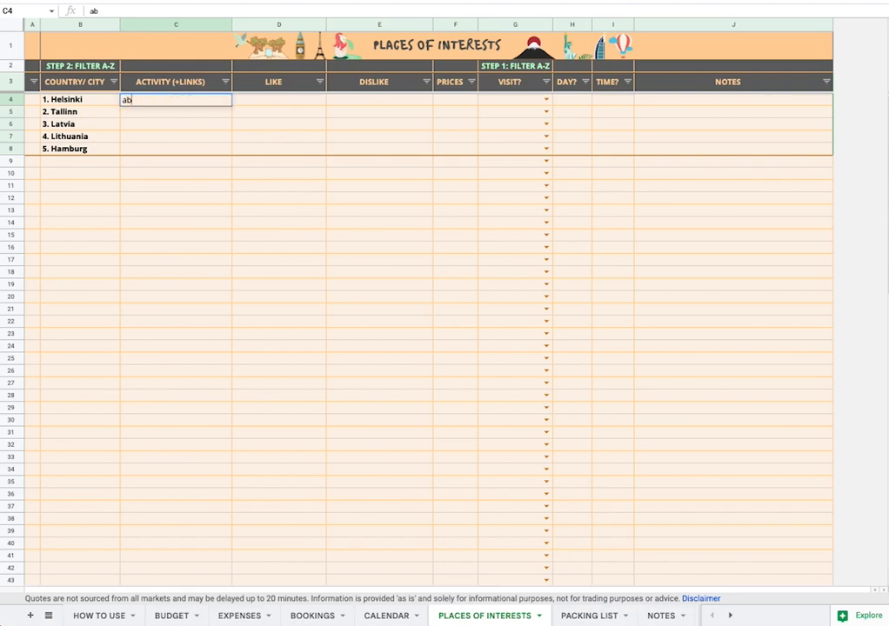
pyautogui.press('Return')
pyautogui.click(159, 102)
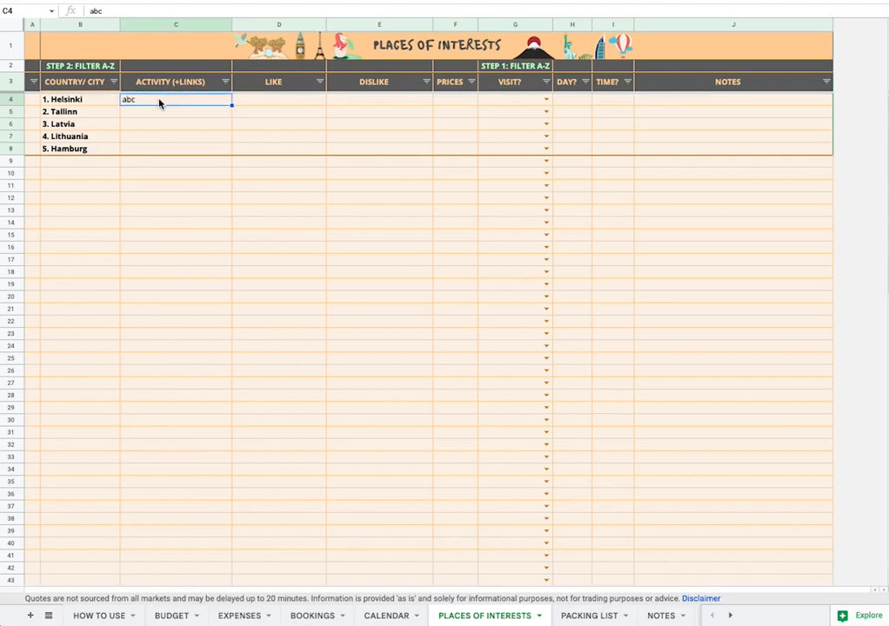
pyautogui.rightClick(160, 102)
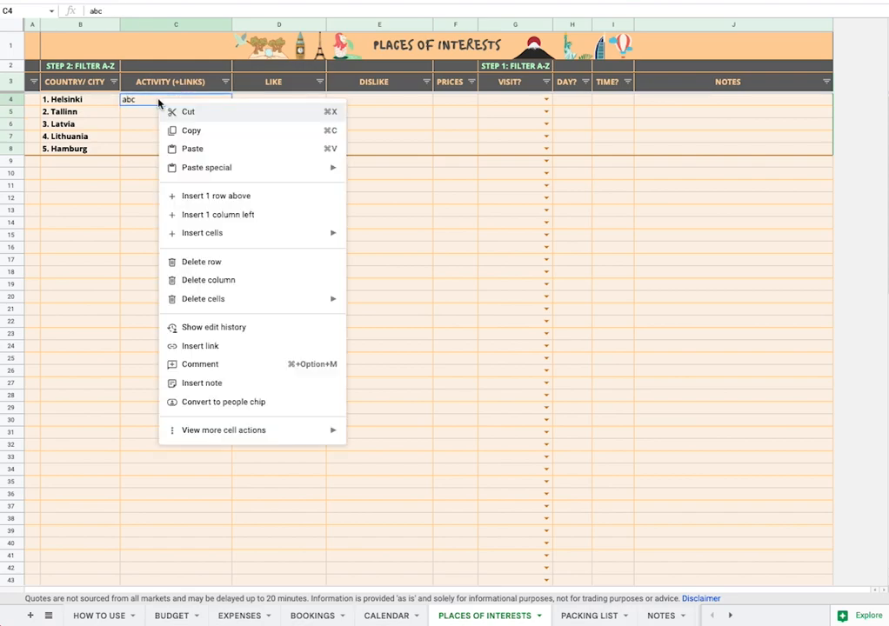
pyautogui.click(220, 346)
pyautogui.write('https://www.visittallinn.ee/eng/visitor/')
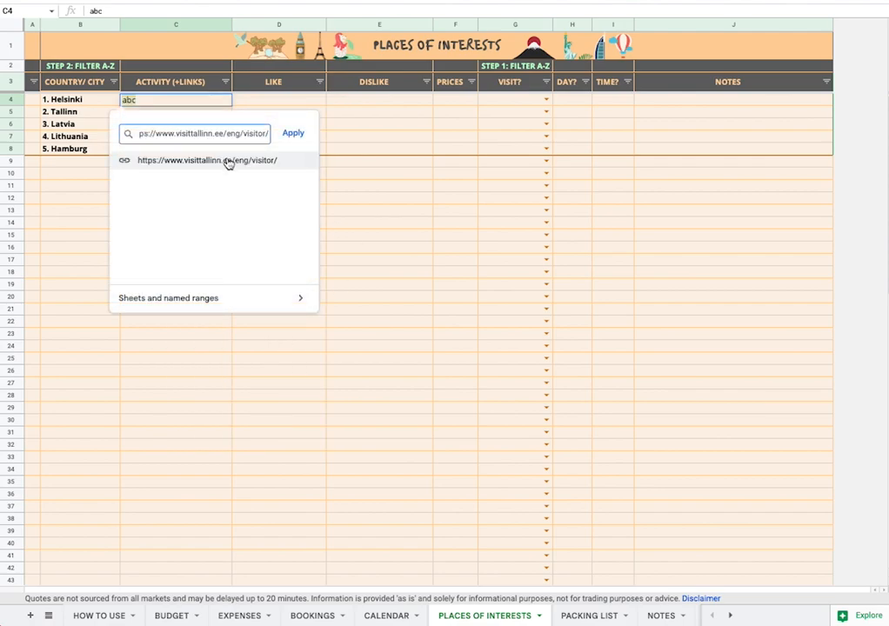
pyautogui.click(292, 135)
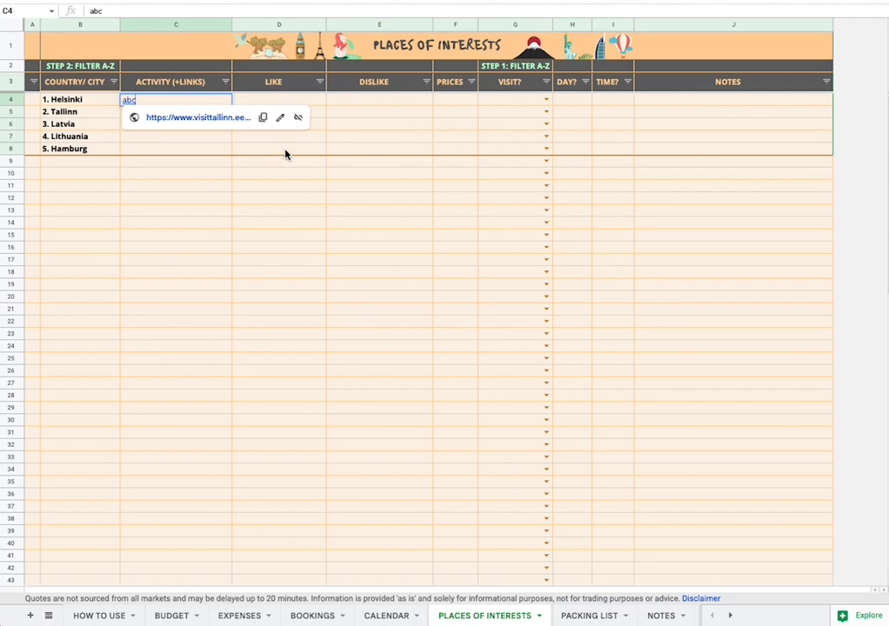
pyautogui.click(280, 185)
pyautogui.moveTo(126, 108)
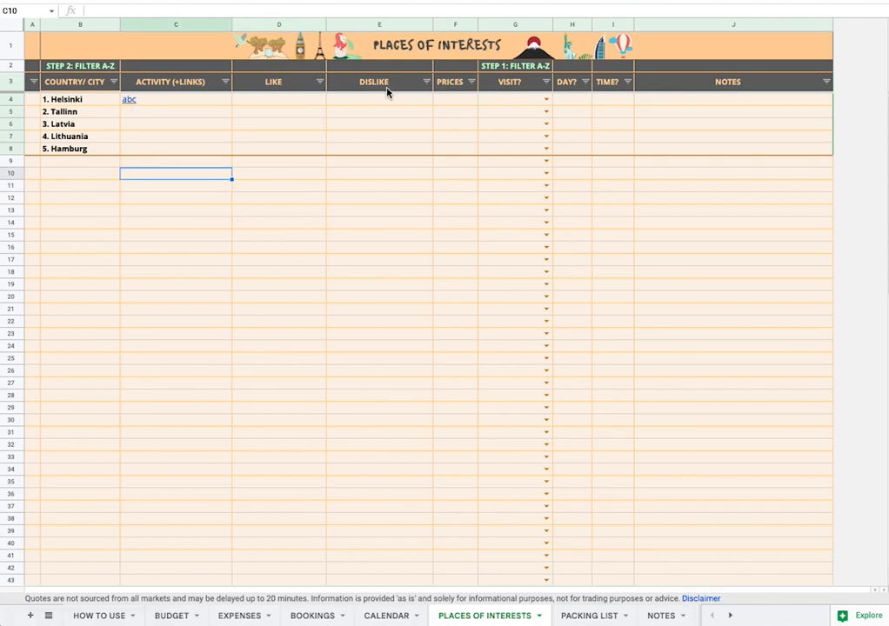
pyautogui.click(284, 102)
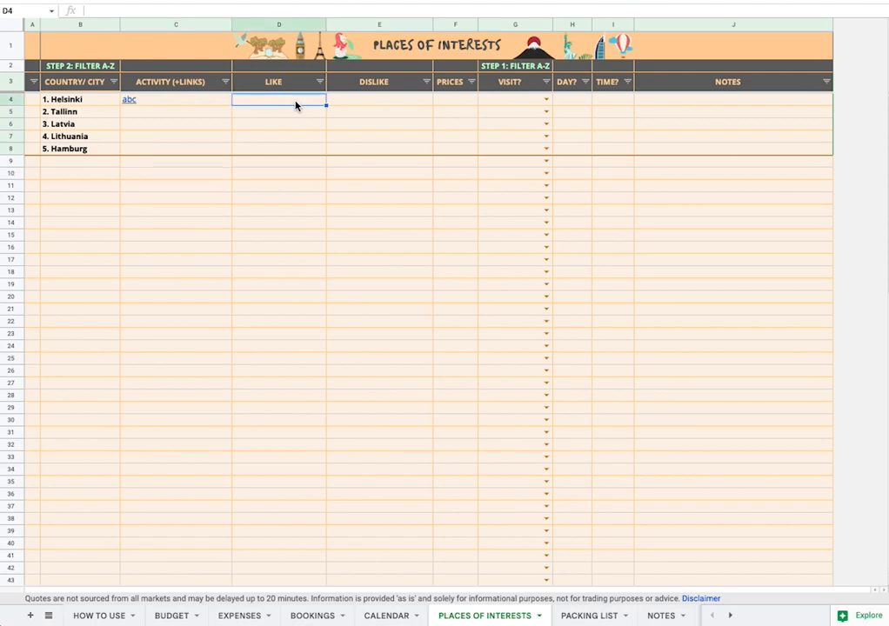
pyautogui.click(381, 102)
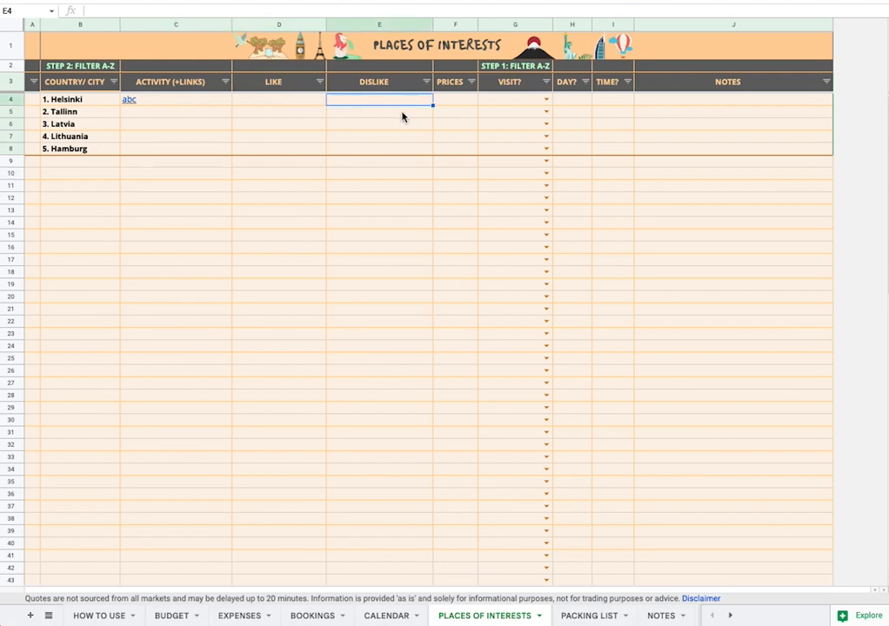
pyautogui.click(465, 102)
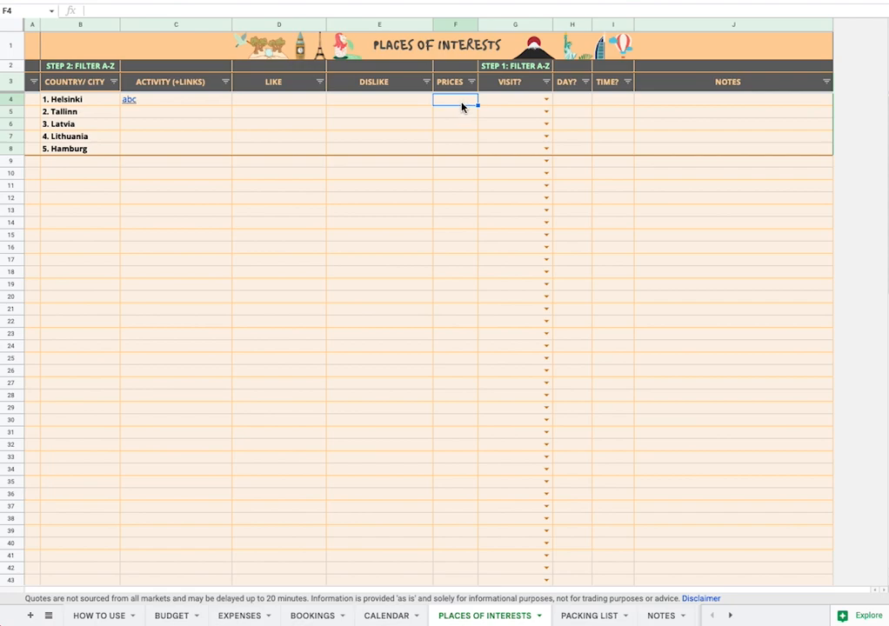
# Set the VISIT? choice for the Helsinki row to "3. WE'LL SEE".
pyautogui.click(511, 103)
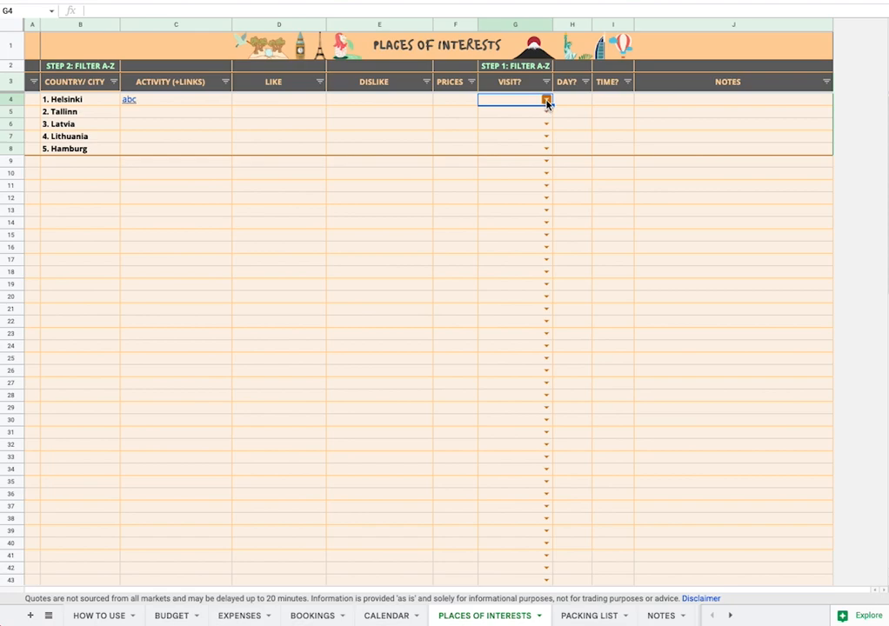
pyautogui.click(547, 101)
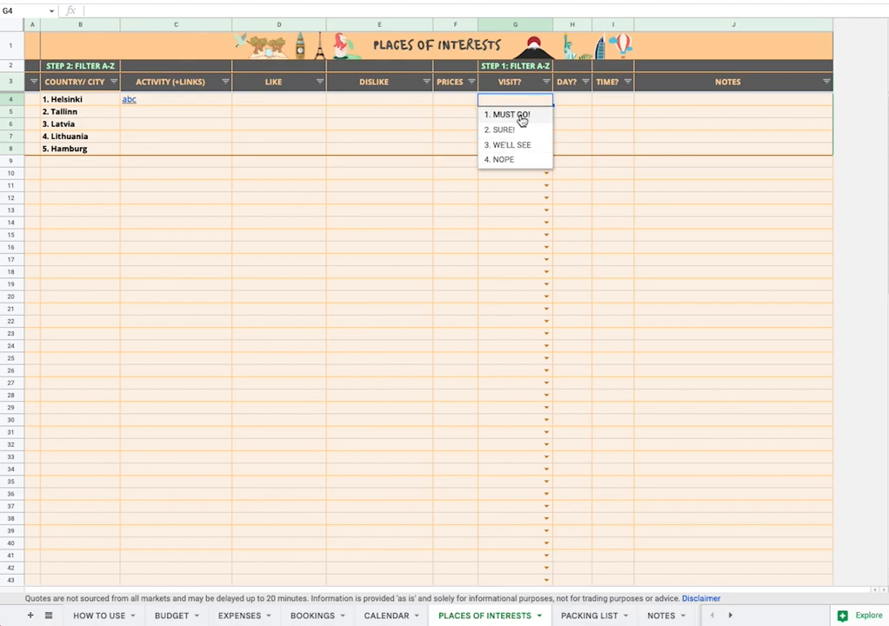
pyautogui.click(519, 144)
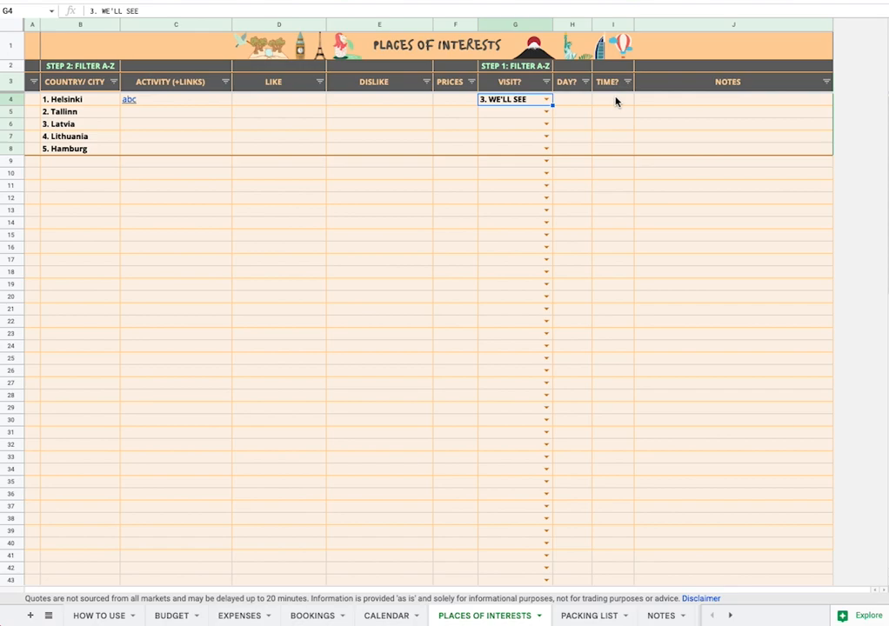
pyautogui.click(683, 101)
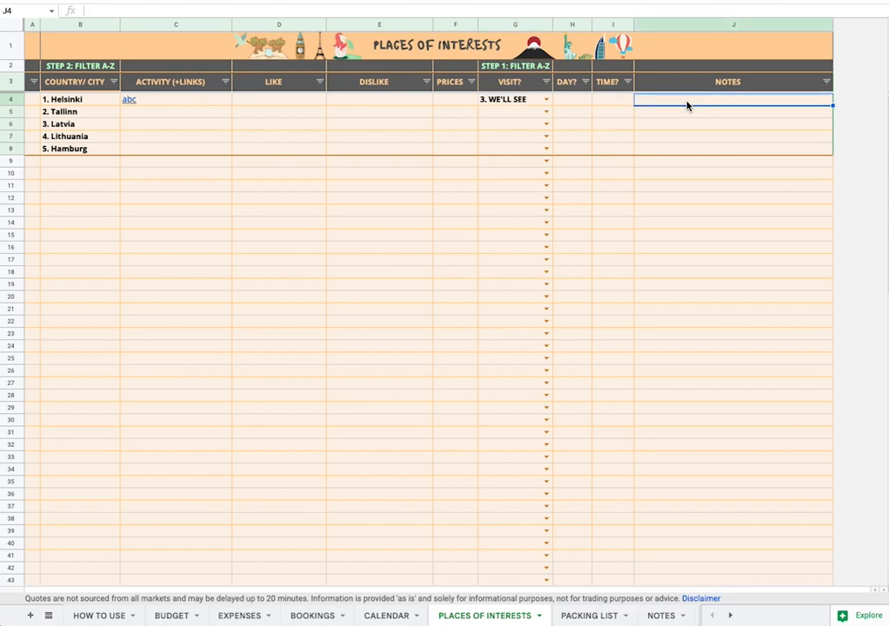
pyautogui.click(85, 83)
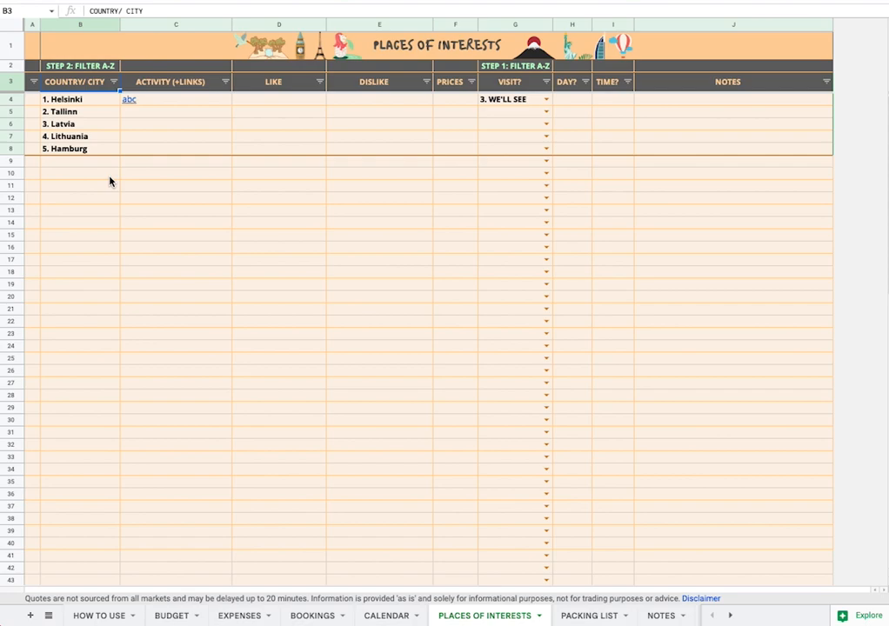
pyautogui.click(65, 136)
# Insert two blank rows between the Helsinki and Tallinn rows, one above Tallinn and one below Helsinki.
pyautogui.click(12, 112)
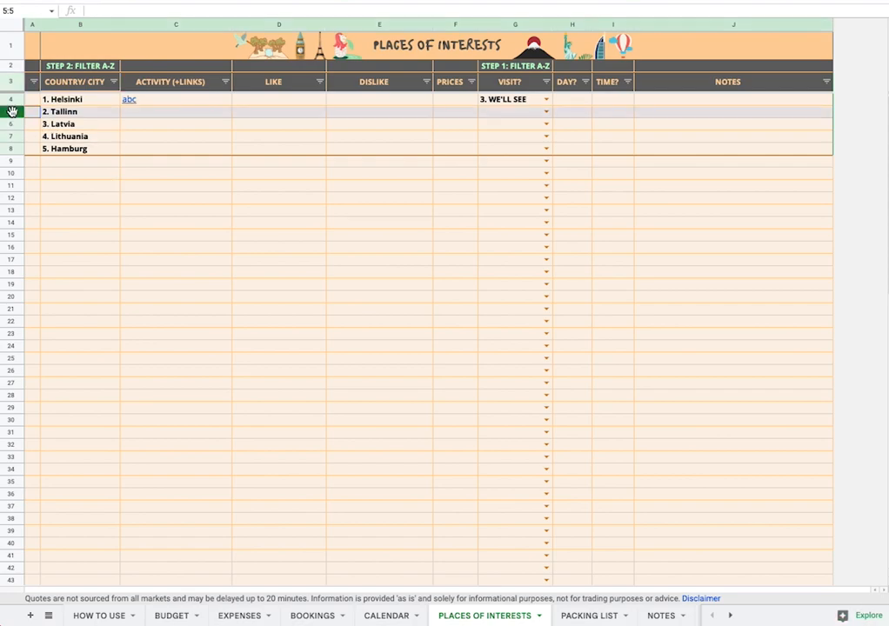
pyautogui.rightClick(12, 112)
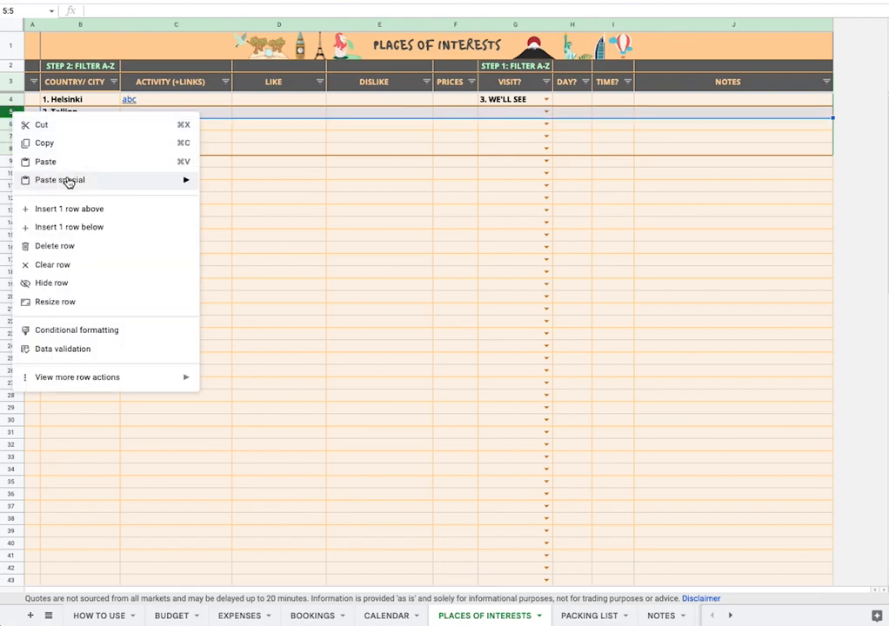
pyautogui.click(78, 209)
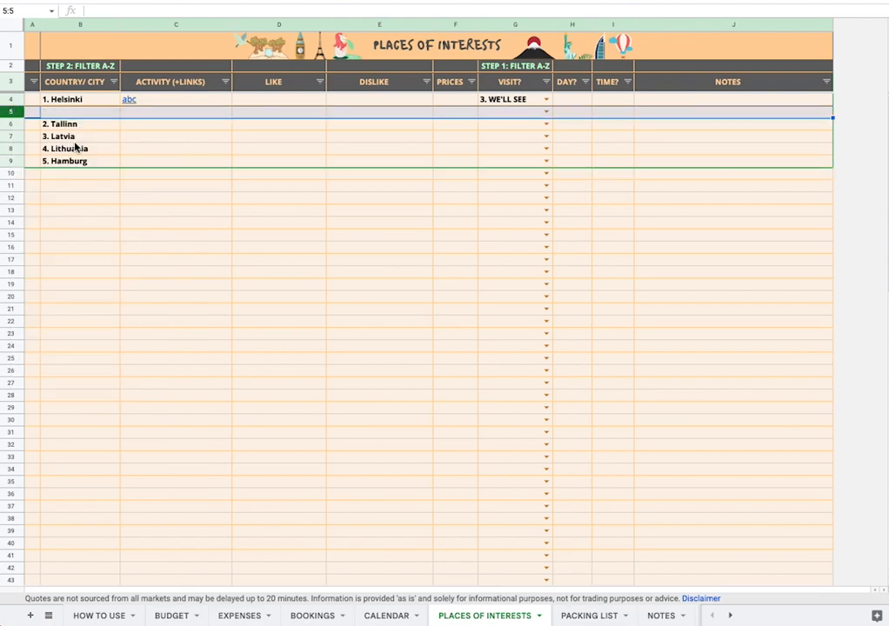
pyautogui.rightClick(14, 101)
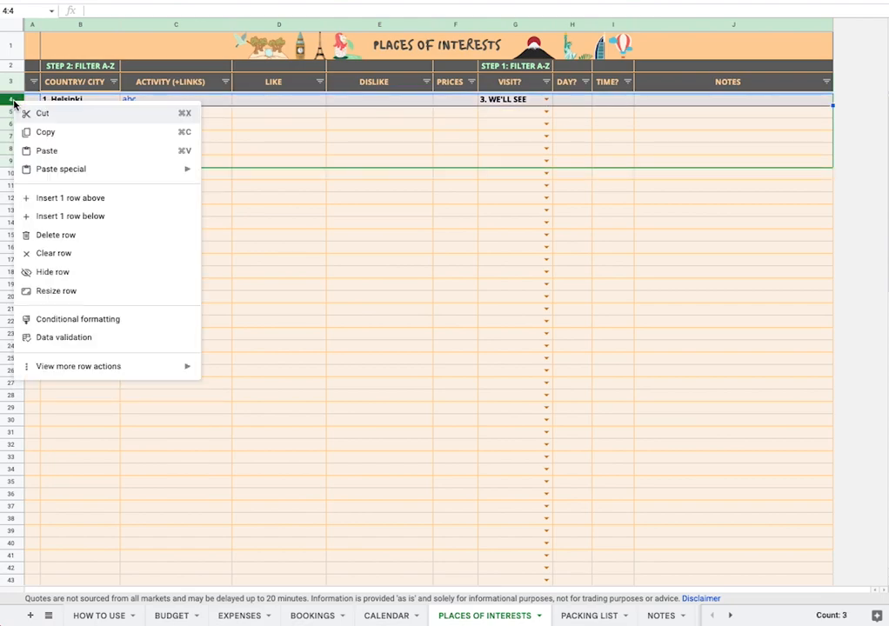
pyautogui.click(108, 227)
pyautogui.click(90, 159)
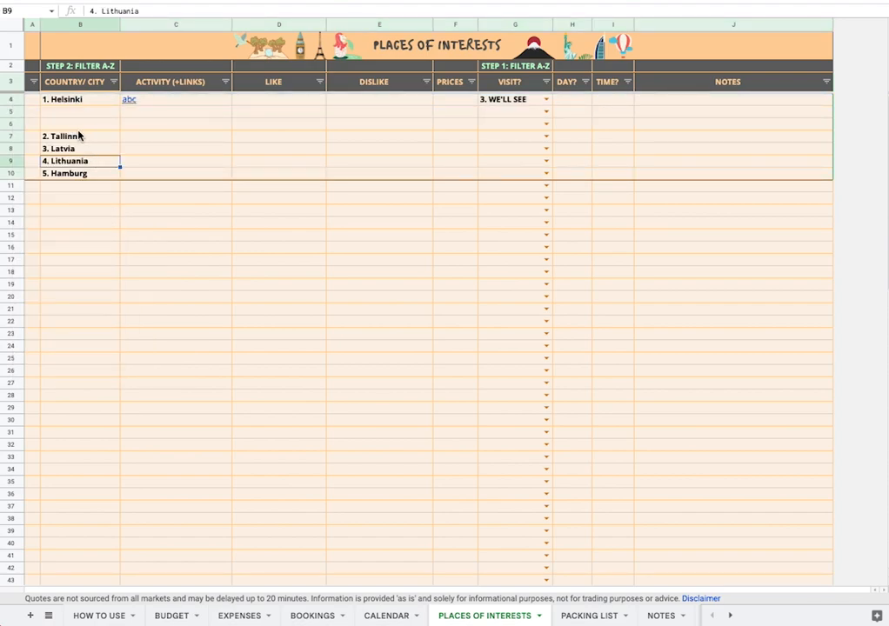
pyautogui.click(94, 139)
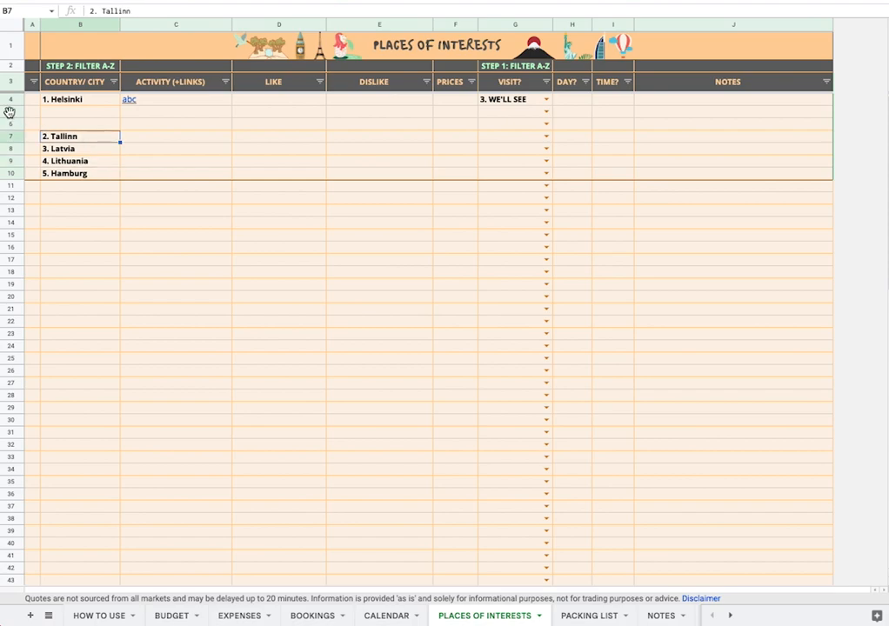
# Insert four more blank rows above row 5, between Helsinki and Tallinn.
pyautogui.moveTo(8, 111); pyautogui.dragTo(12, 146)
pyautogui.rightClick(79, 133)
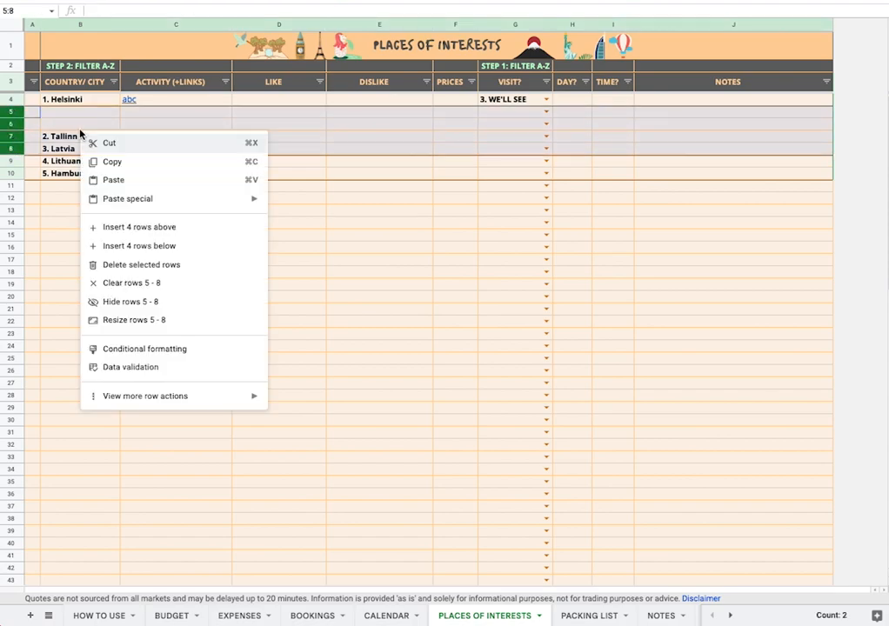
pyautogui.click(139, 227)
pyautogui.click(173, 125)
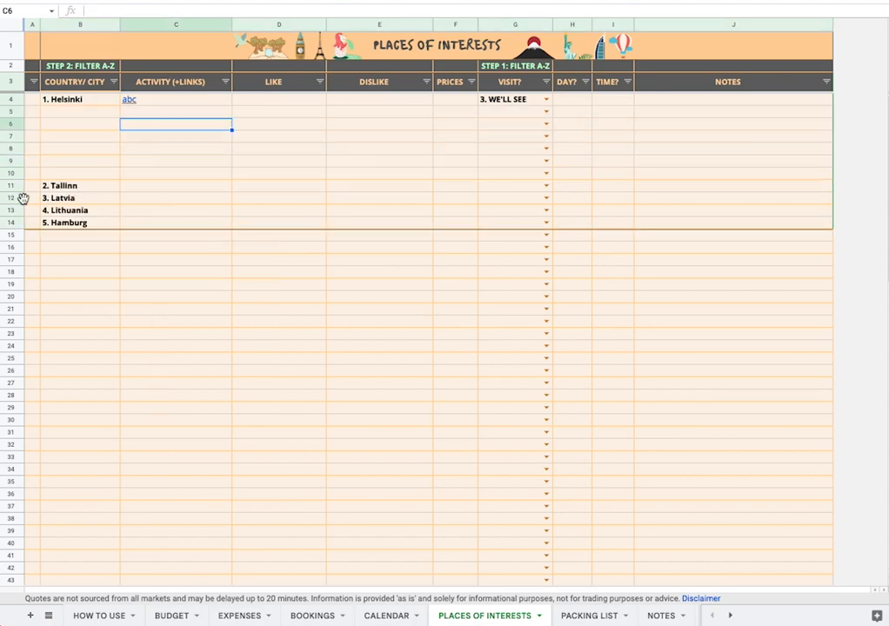
# Insert eight blank rows above the Latvia row, using rows 12 to 19 as the selection.
pyautogui.moveTo(9, 198); pyautogui.dragTo(15, 286)
pyautogui.rightClick(87, 224)
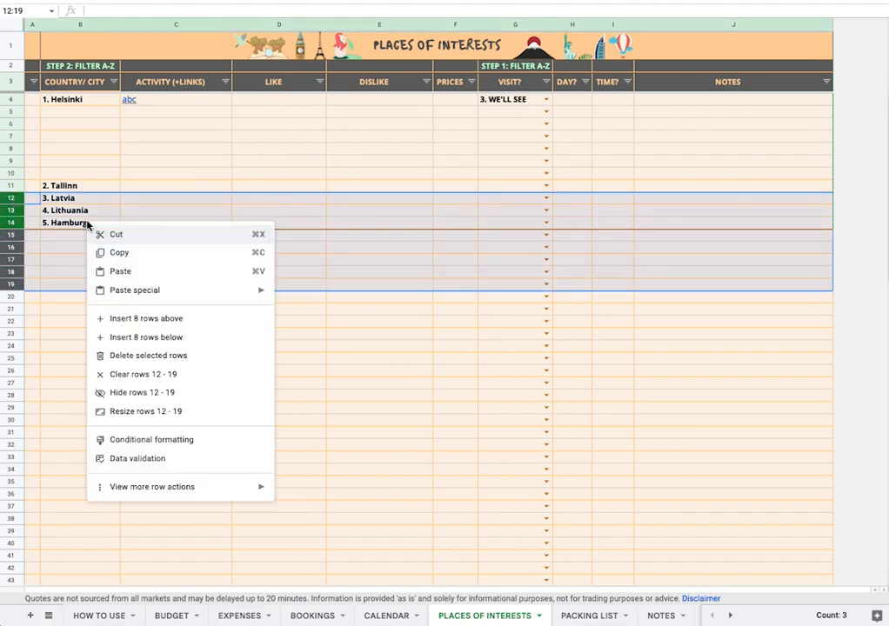
pyautogui.click(163, 327)
pyautogui.click(82, 274)
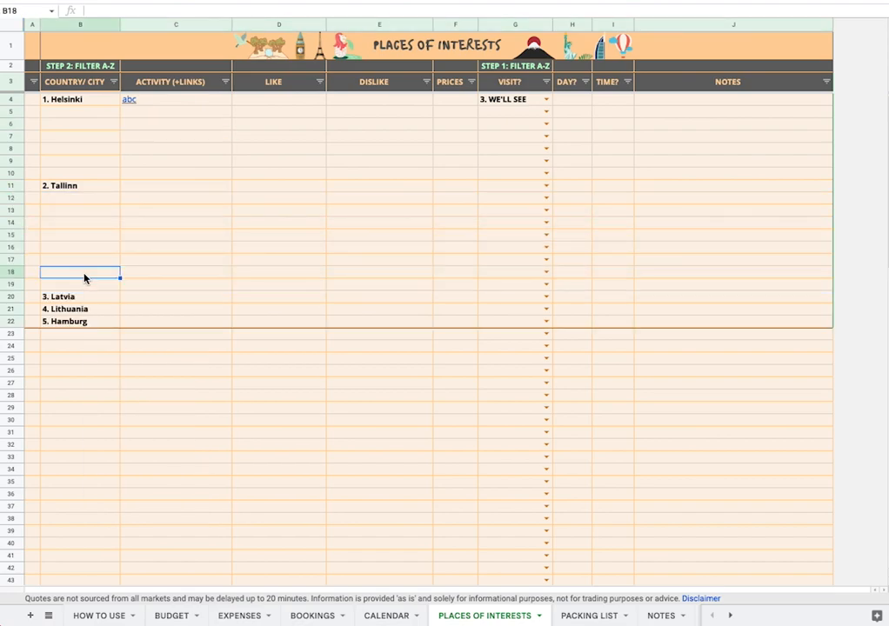
# Insert eight blank rows above the Lithuania row, using rows 21 to 28 as the selection.
pyautogui.click(14, 310)
pyautogui.moveTo(14, 311); pyautogui.dragTo(12, 394)
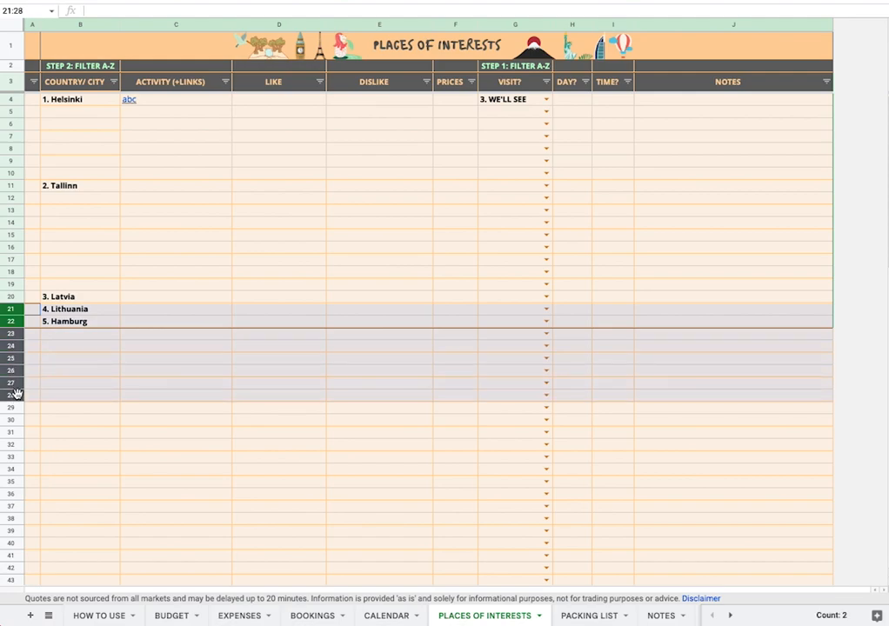
pyautogui.rightClick(71, 357)
pyautogui.click(177, 170)
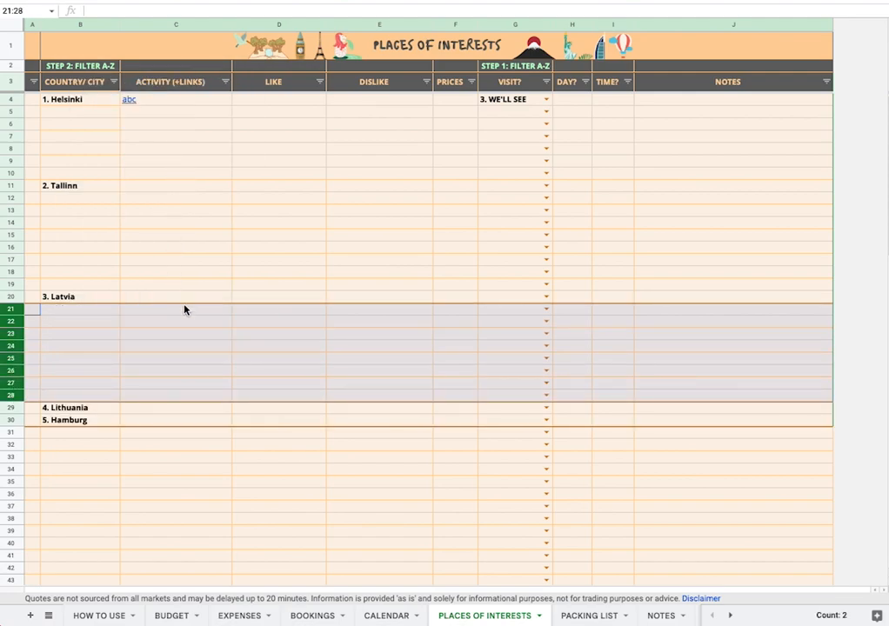
pyautogui.click(185, 310)
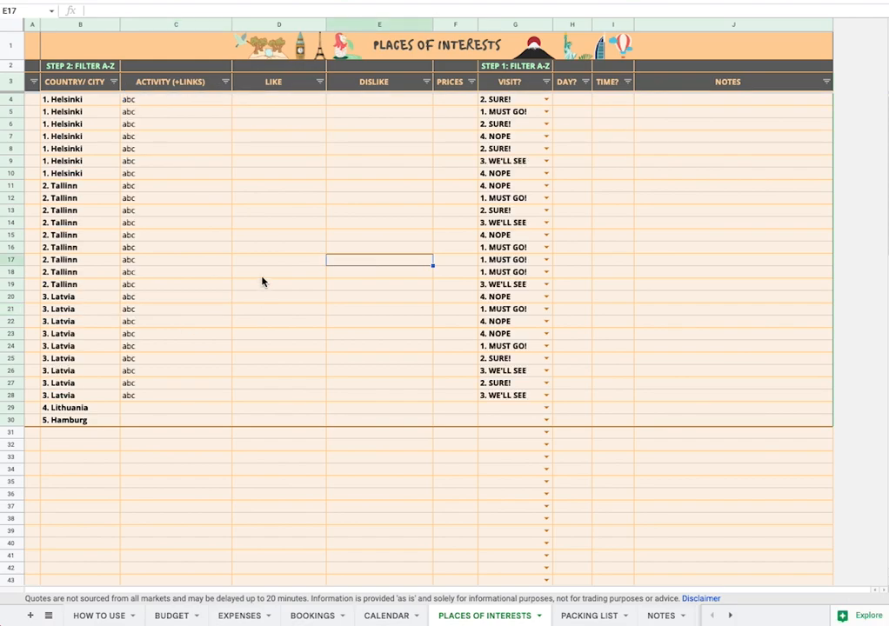
pyautogui.moveTo(163, 184)
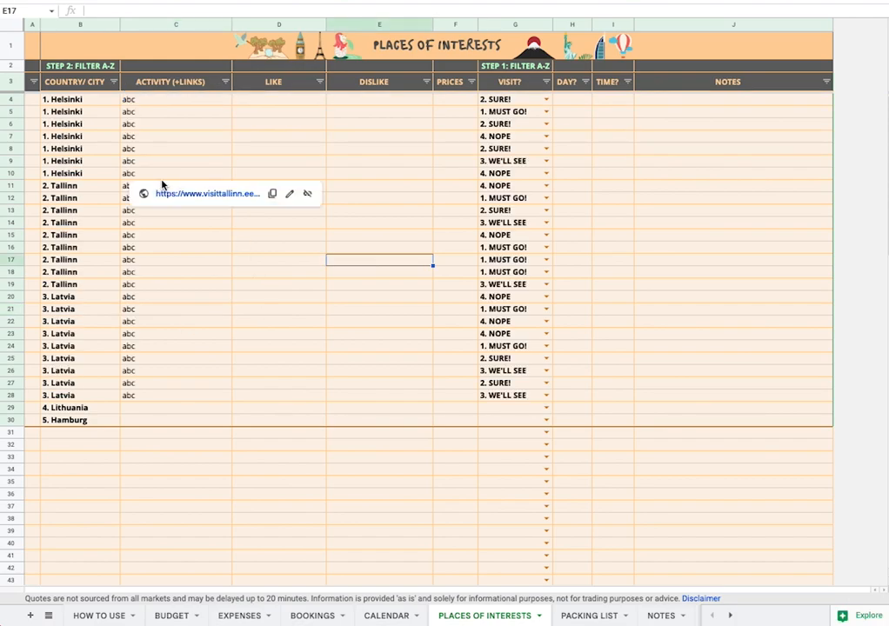
pyautogui.click(270, 272)
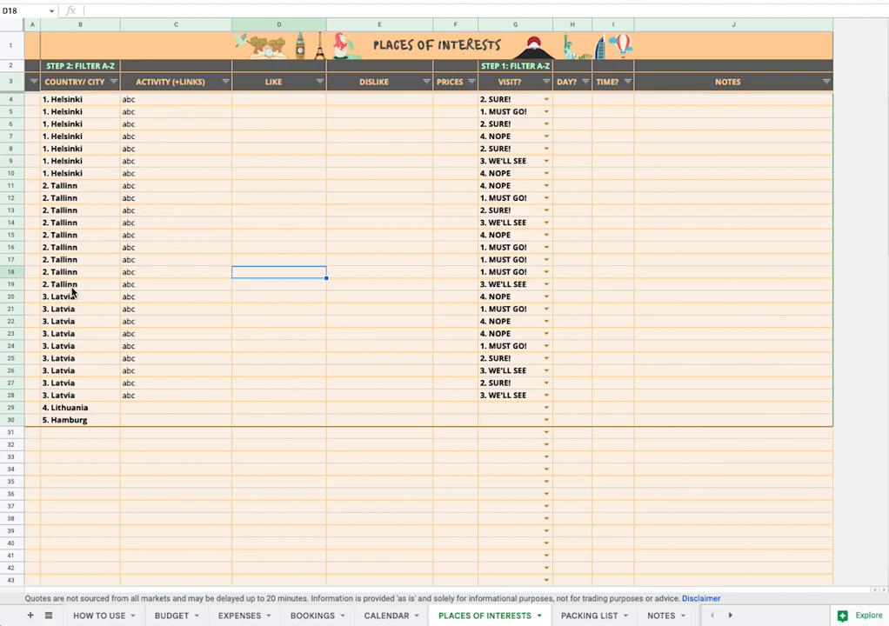
pyautogui.click(548, 101)
pyautogui.click(511, 235)
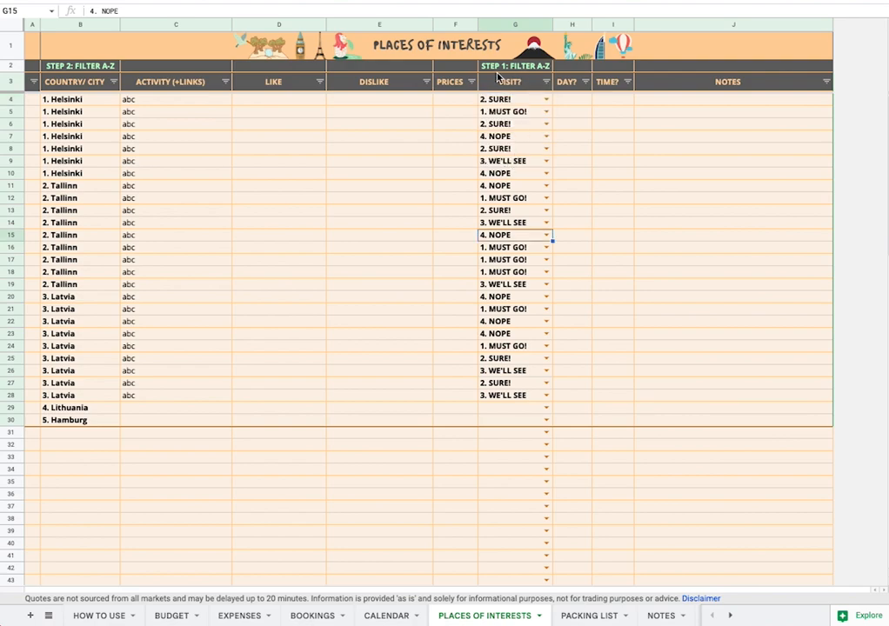
# Sort the table A to Z by the Visit? column, followed by an A to Z sort on Country/City.
pyautogui.click(546, 82)
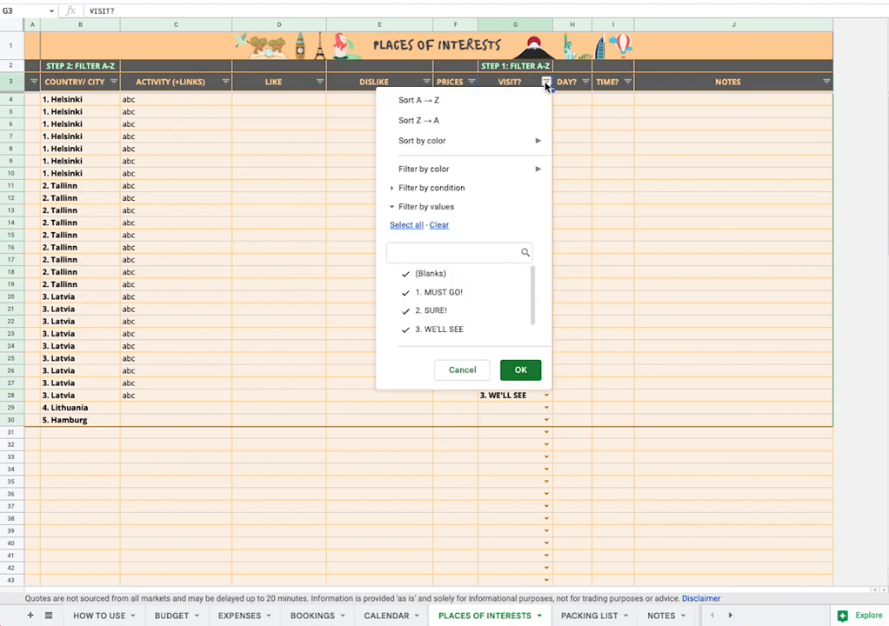
pyautogui.click(455, 101)
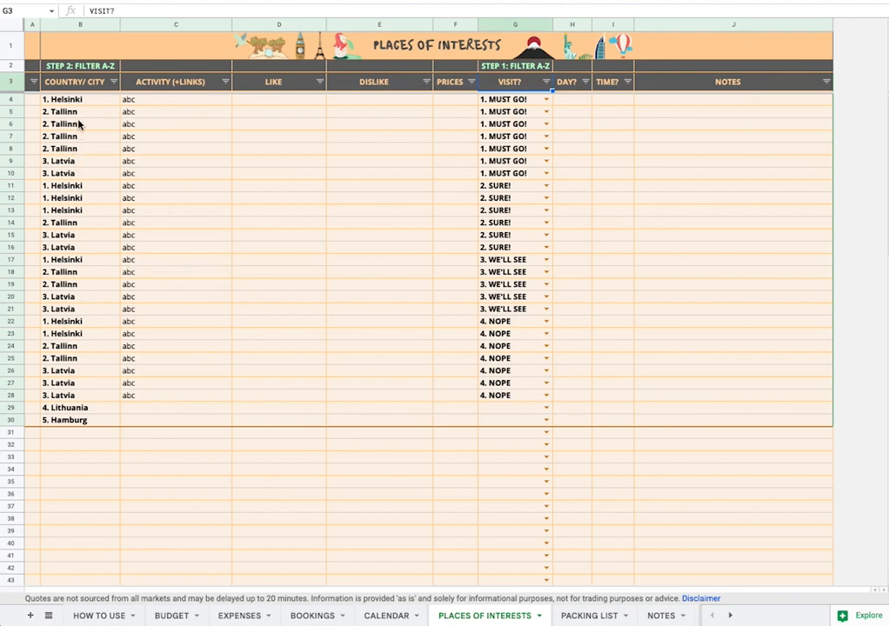
pyautogui.click(112, 81)
pyautogui.click(162, 101)
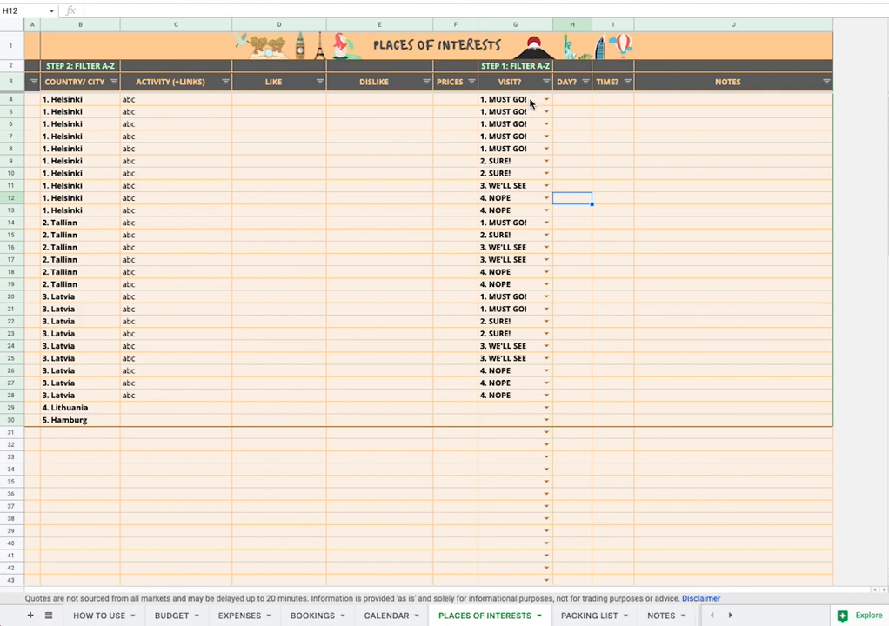
# Enter days 2, 1, 2, 1 and 3 for the five Helsinki MUST GO! activities in rows 4 to 8.
pyautogui.click(577, 100)
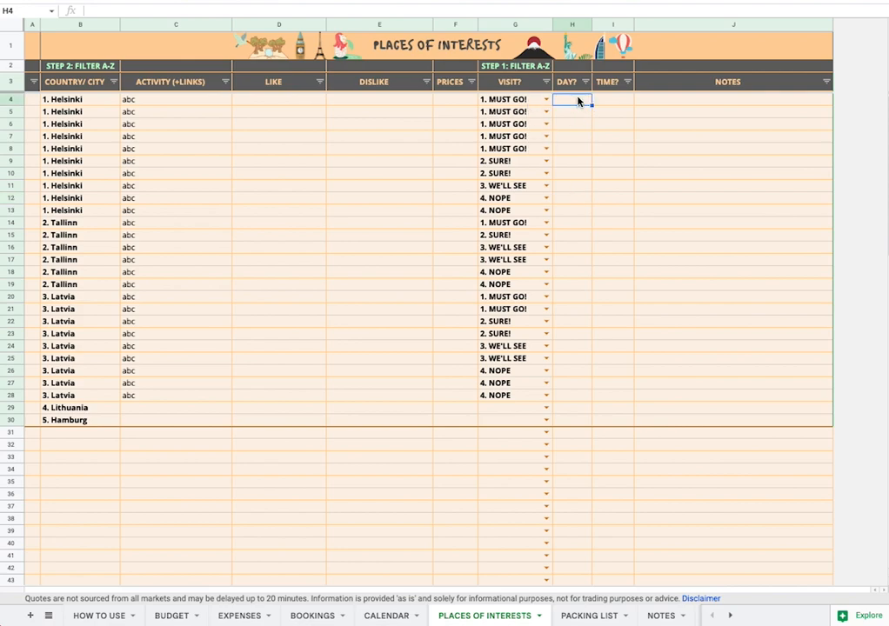
pyautogui.write('2')
pyautogui.press('Return')
pyautogui.write('1')
pyautogui.press('Return')
pyautogui.write('2')
pyautogui.press('Up')
pyautogui.press('Up')
pyautogui.press('Down')
pyautogui.press('Down')
pyautogui.click(575, 136)
pyautogui.write('1')
pyautogui.press('Return')
pyautogui.write('3')
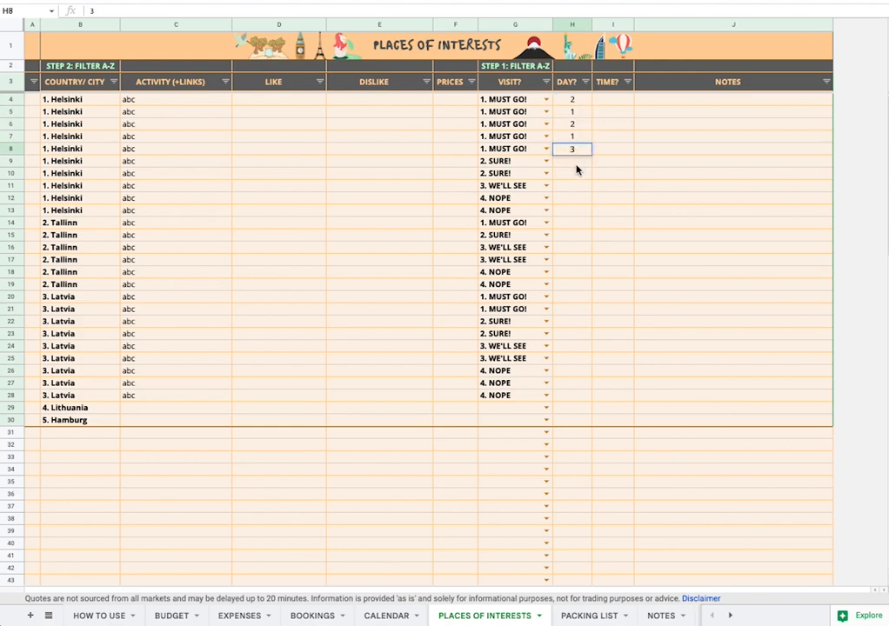
pyautogui.press('Return')
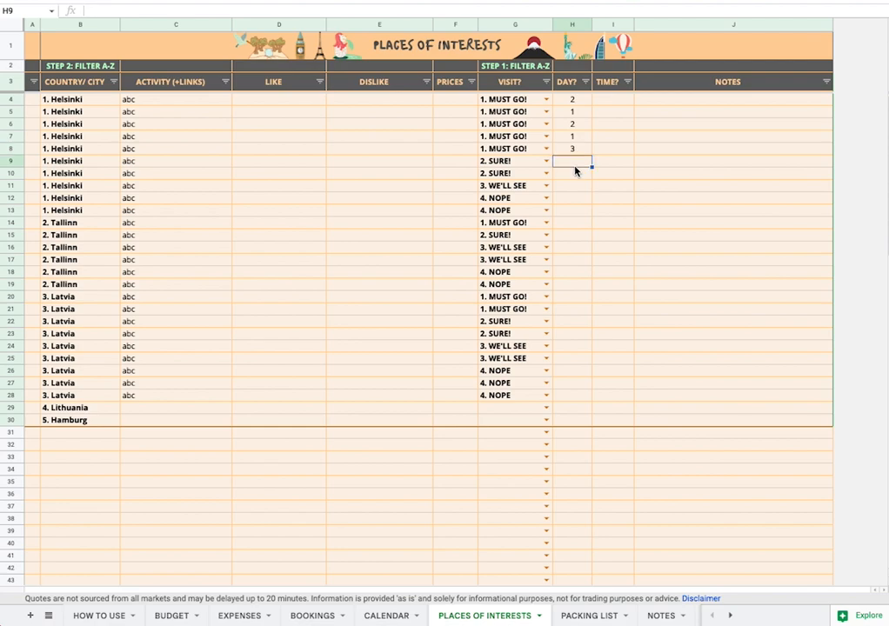
# Enter days 1 and 2 for the two Helsinki SURE! activities in rows 9 and 10.
pyautogui.write('1')
pyautogui.click(577, 180)
pyautogui.write('2')
pyautogui.click(563, 187)
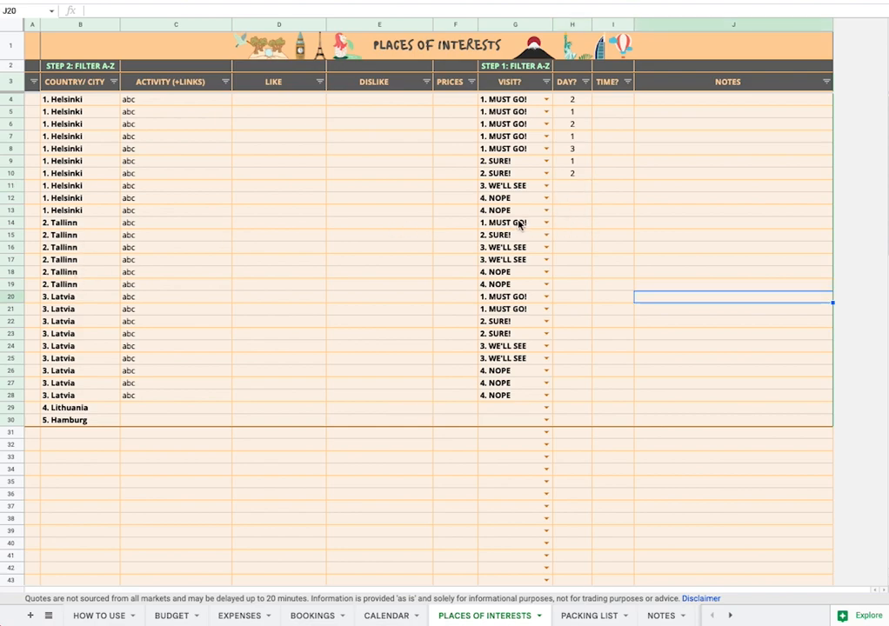
# Assign day 1 to both the MUST GO! and the SURE! activity of Tallinn in rows 14 and 15.
pyautogui.click(574, 224)
pyautogui.write('1')
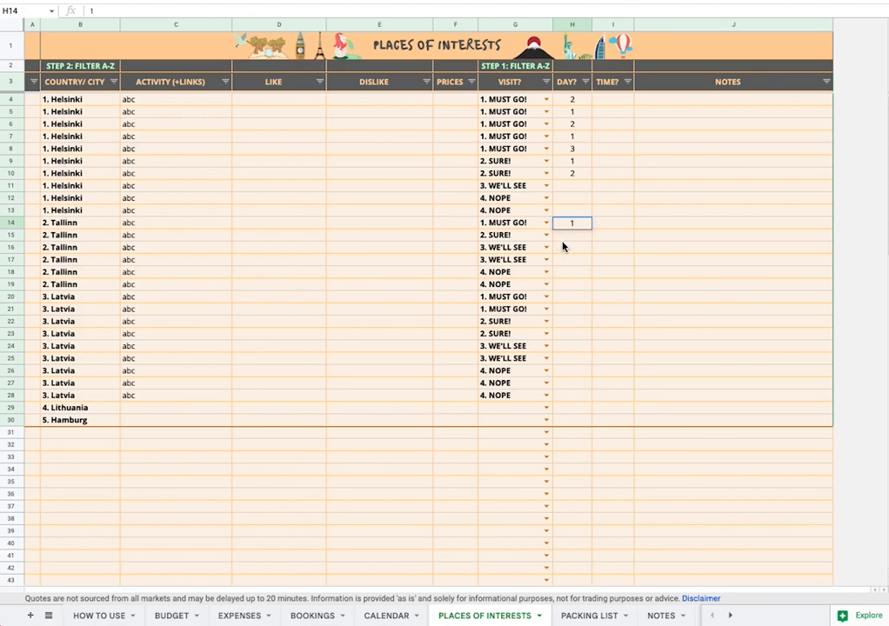
pyautogui.click(562, 238)
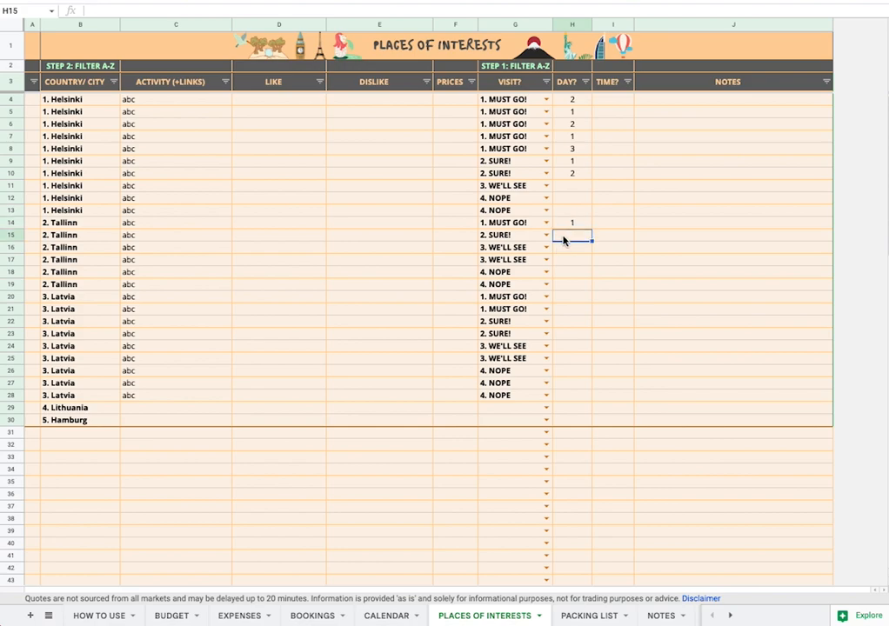
pyautogui.write('1')
pyautogui.click(563, 253)
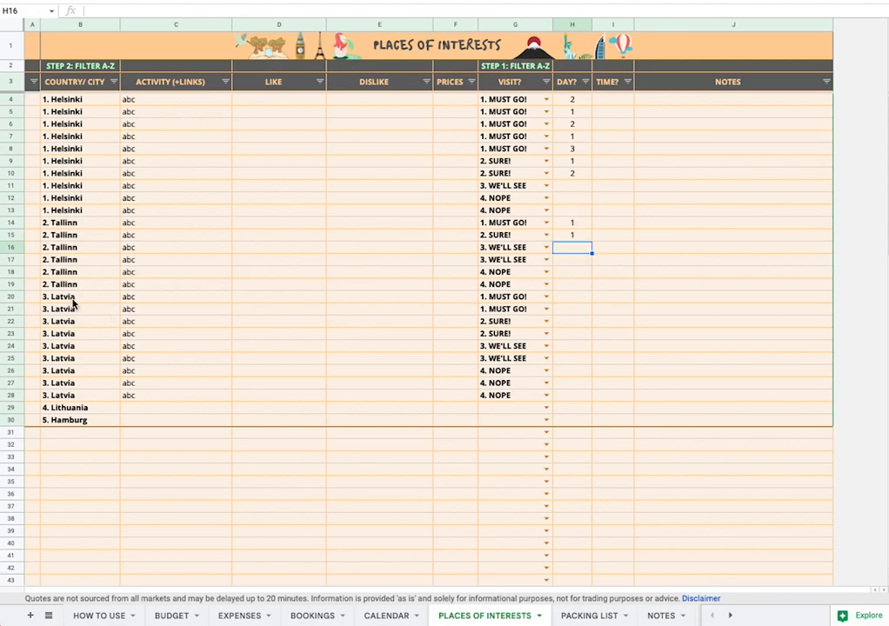
# Enter days 1, 2, 3 and 2 for the Latvia MUST GO! and SURE! activities in rows 20 to 23.
pyautogui.click(564, 298)
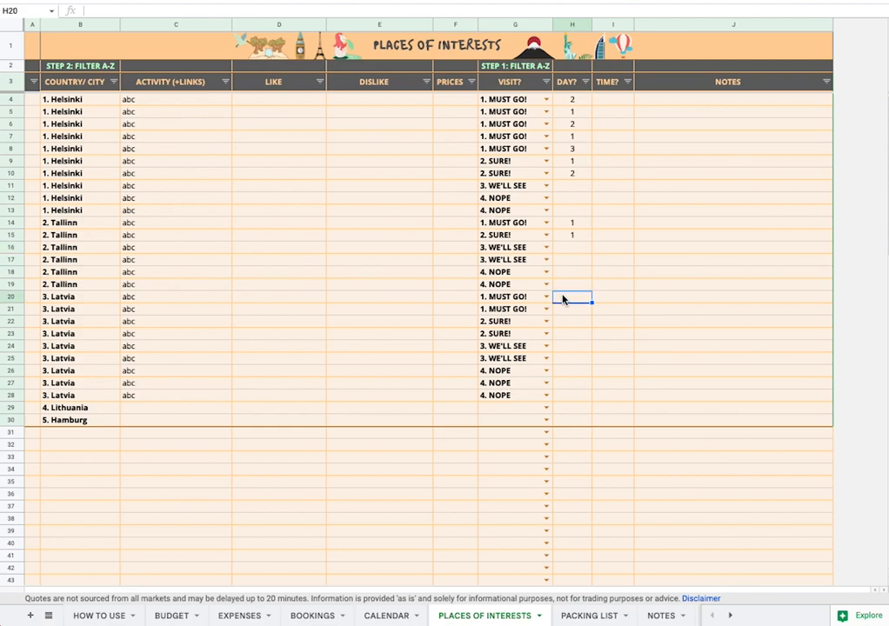
pyautogui.write('1')
pyautogui.click(572, 310)
pyautogui.write('2')
pyautogui.click(567, 324)
pyautogui.write('3')
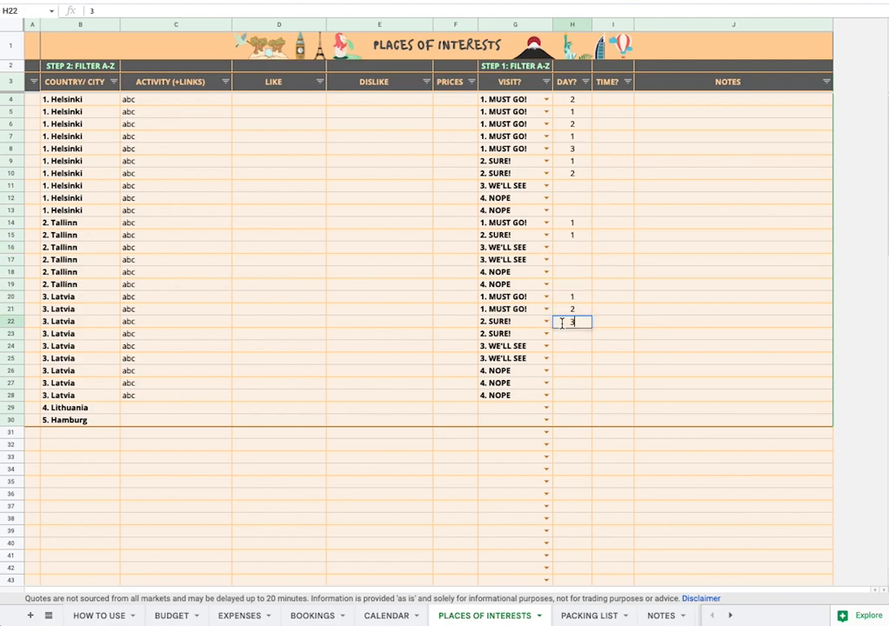
pyautogui.click(563, 339)
pyautogui.write('2')
pyautogui.click(559, 350)
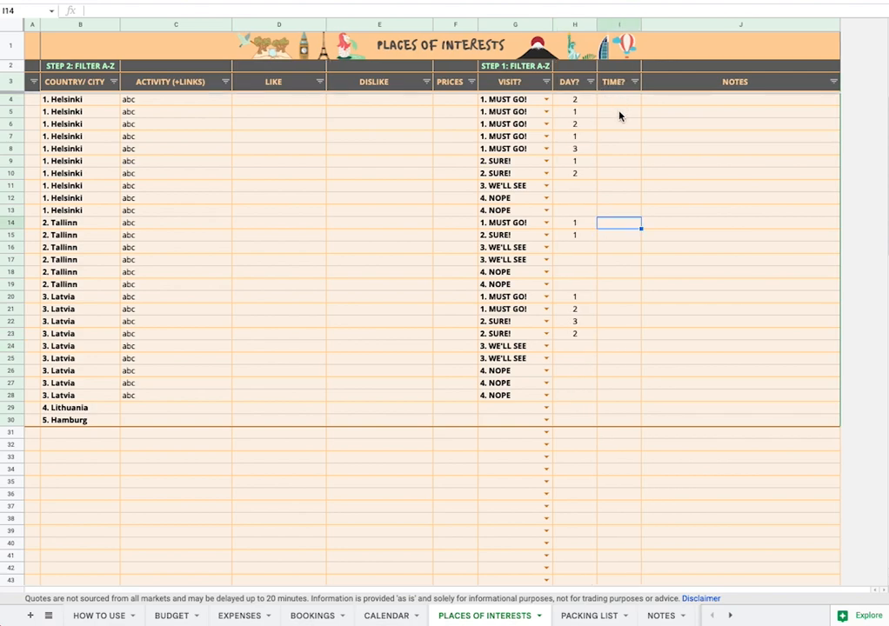
# Fill in the times of the Helsinki day 1 activities: AM in row 5, PM in row 7 and AM in row 9.
pyautogui.click(632, 115)
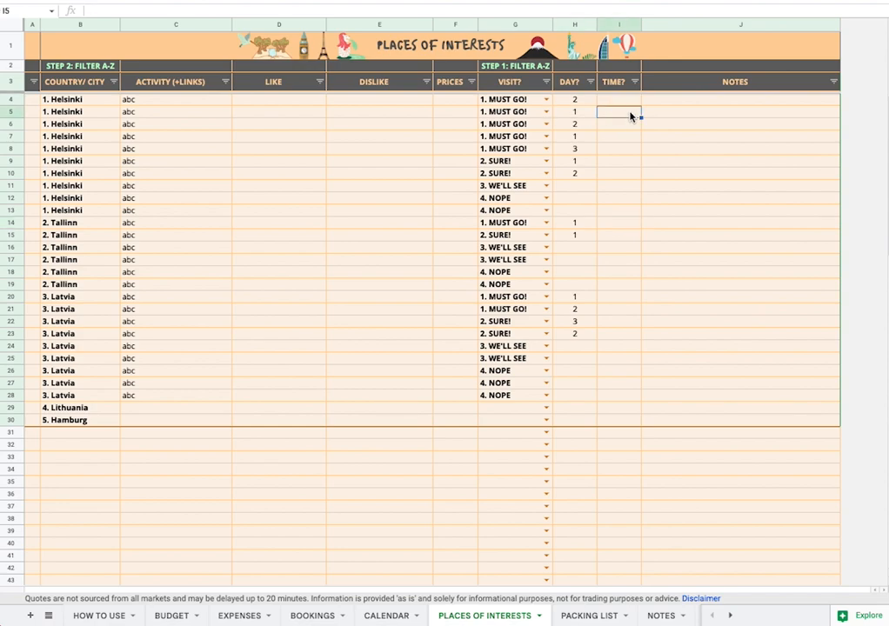
pyautogui.write('AM')
pyautogui.press('Return')
pyautogui.press('Down')
pyautogui.write('PM')
pyautogui.press('Return')
pyautogui.press('Down')
pyautogui.write('AM')
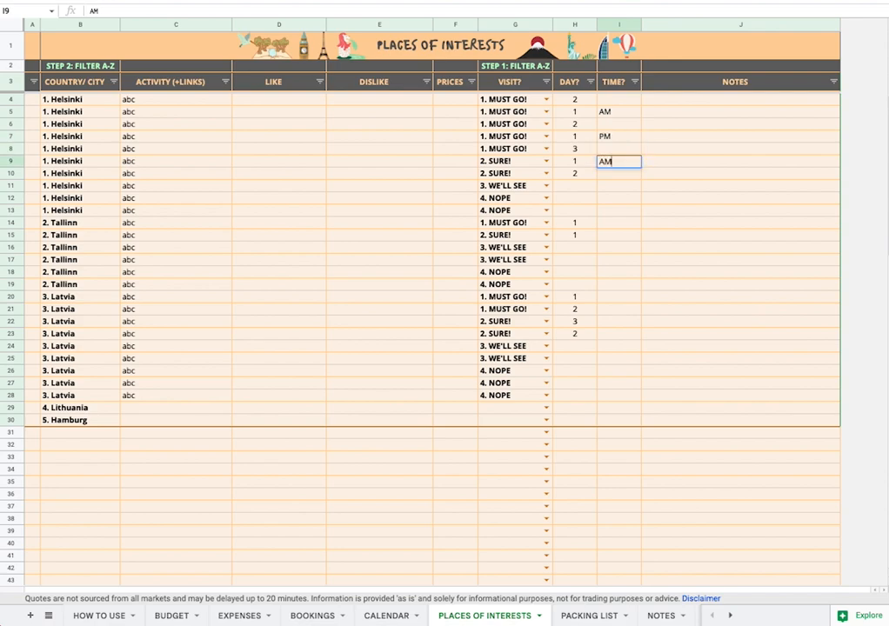
pyautogui.press('Return')
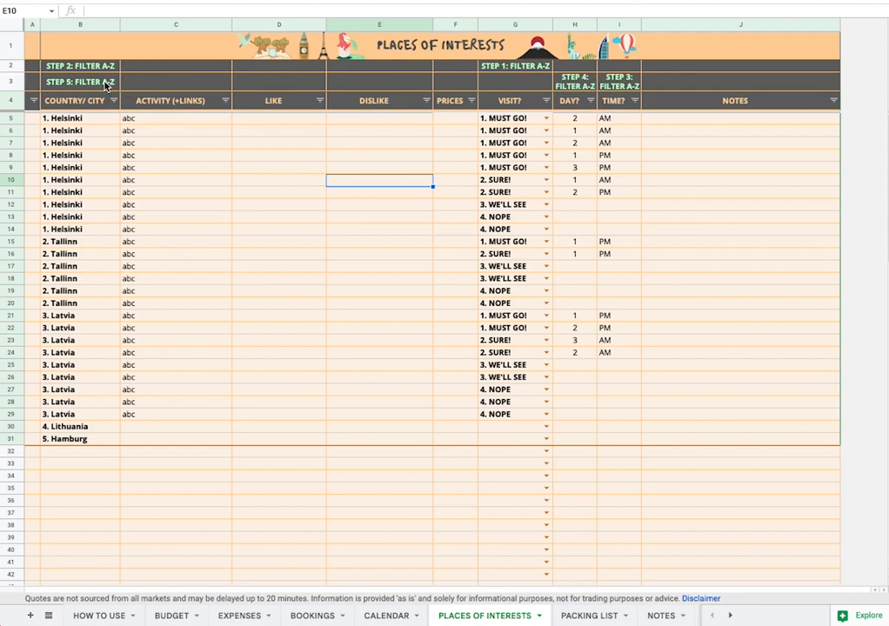
# Sort the table A to Z successively by the Time?, Day? and Country/City columns.
pyautogui.click(634, 100)
pyautogui.click(611, 120)
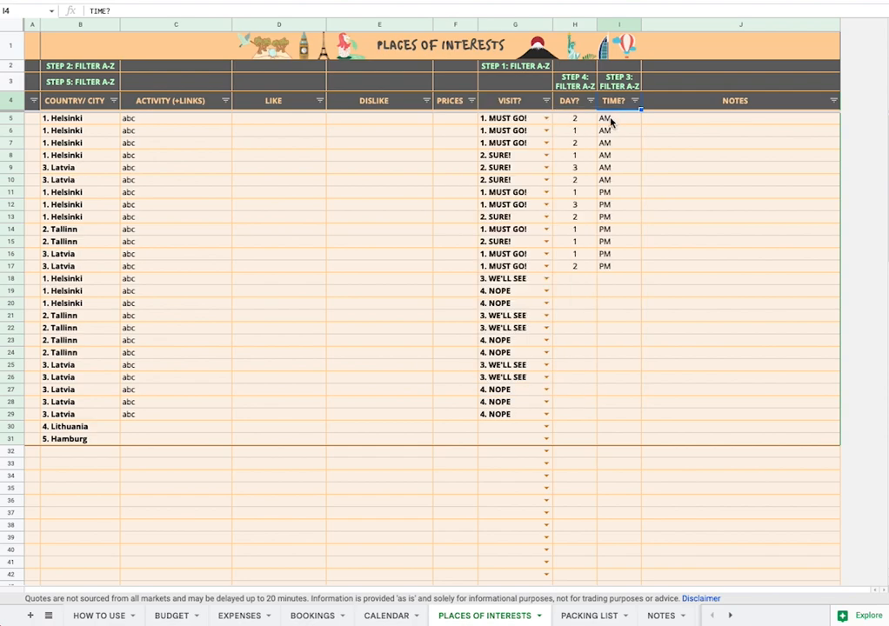
pyautogui.click(591, 101)
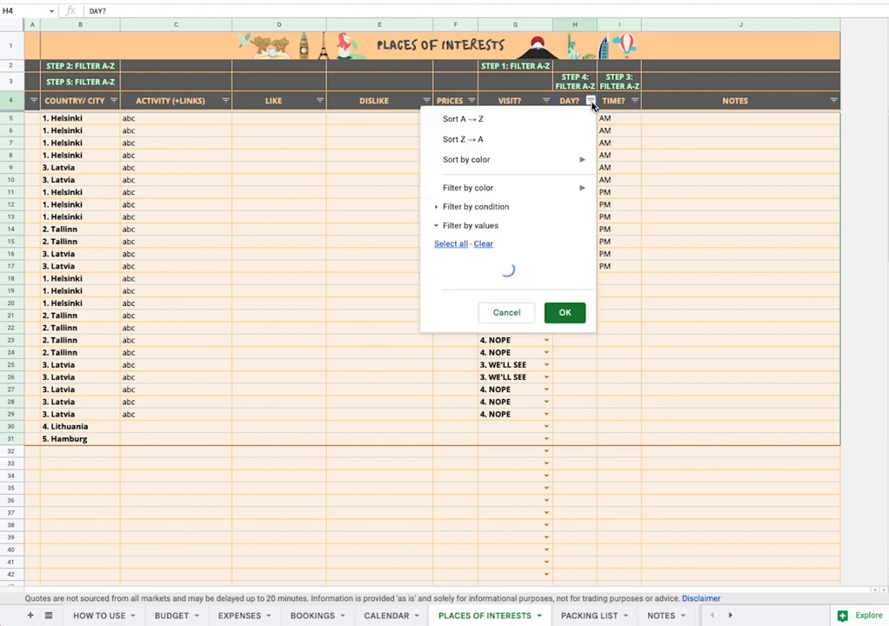
pyautogui.click(486, 120)
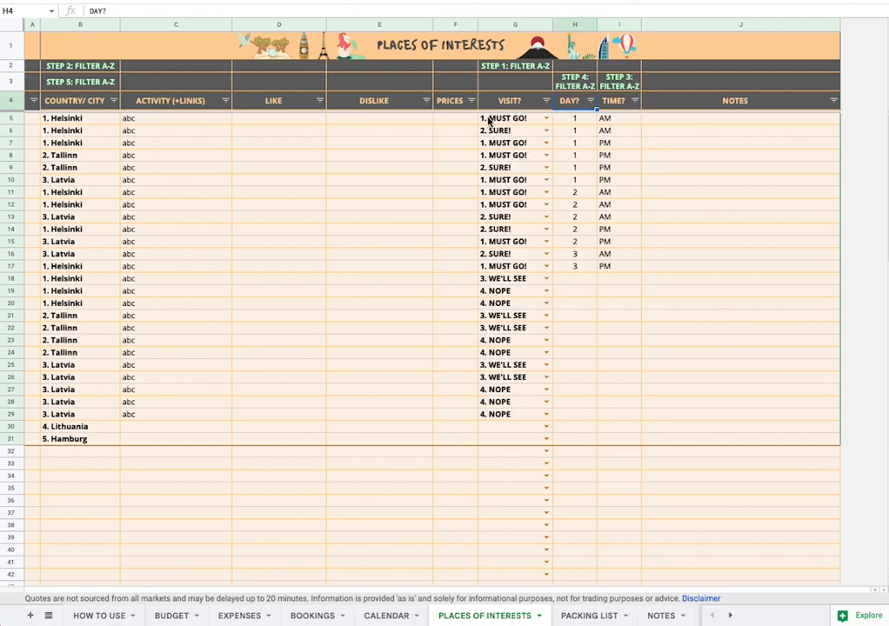
pyautogui.click(113, 100)
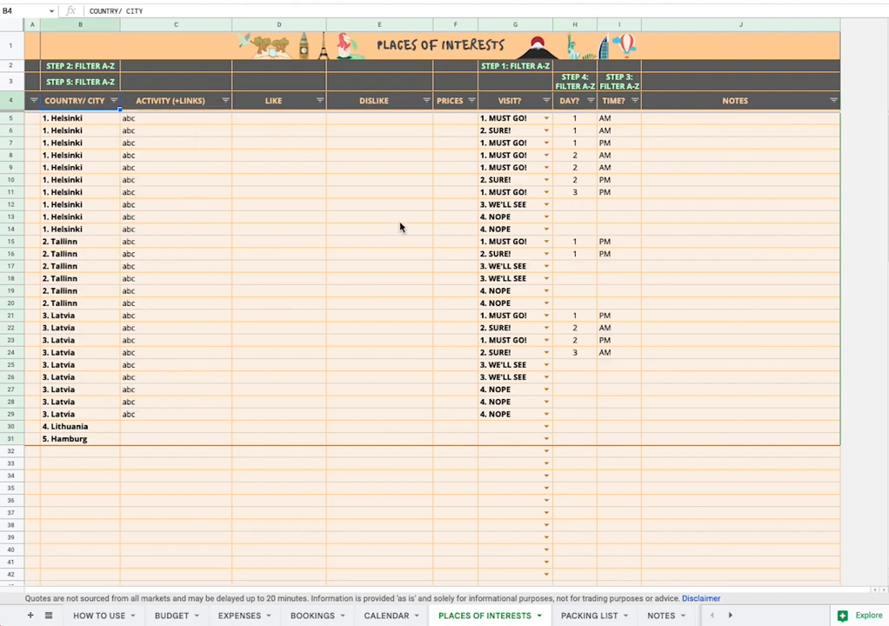
pyautogui.moveTo(12, 117); pyautogui.dragTo(12, 228)
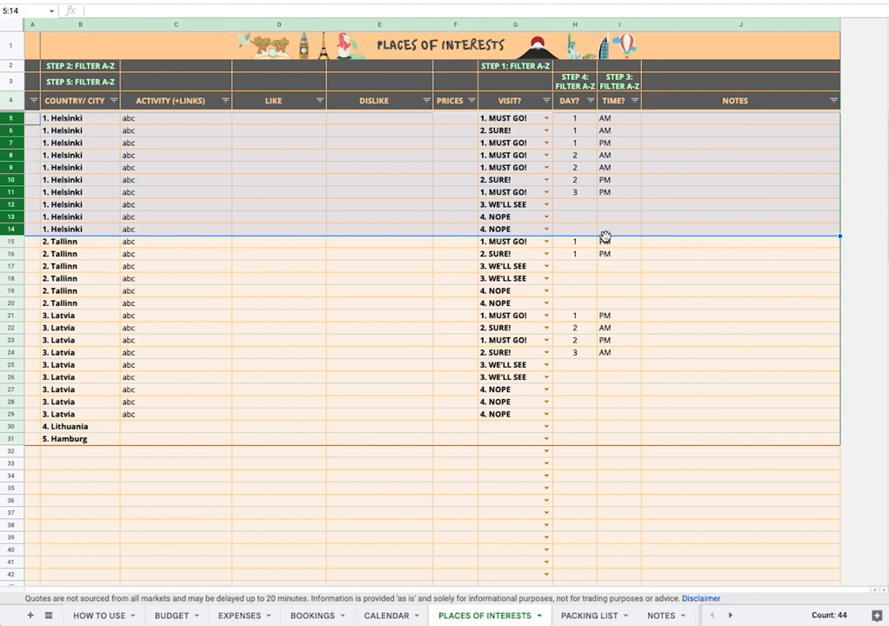
pyautogui.click(727, 296)
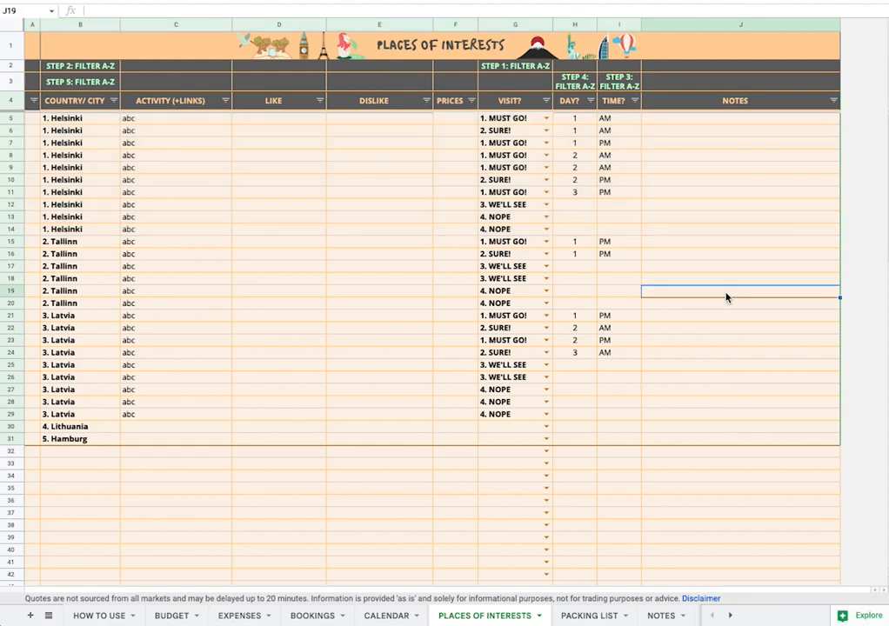